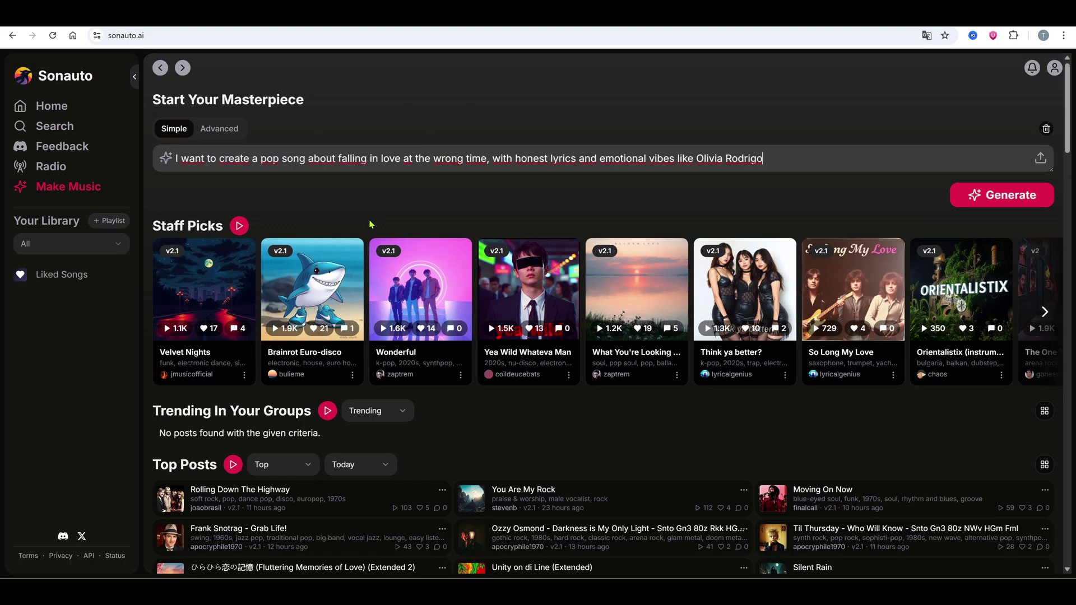
- Submit the heartbreak pop prompt about falling in love at the wrong time for generation
{"action": "left_click", "coordinate": [996, 207]}
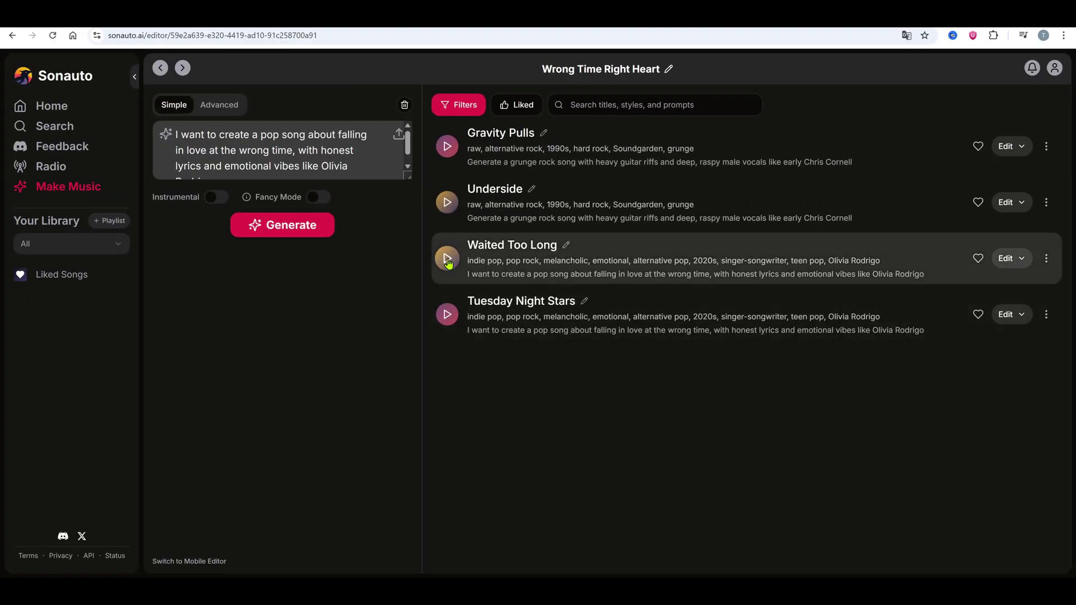
- Play the new song 'Waited Too Long' from its row and the bottom player bar
{"action": "left_click", "coordinate": [447, 260]}
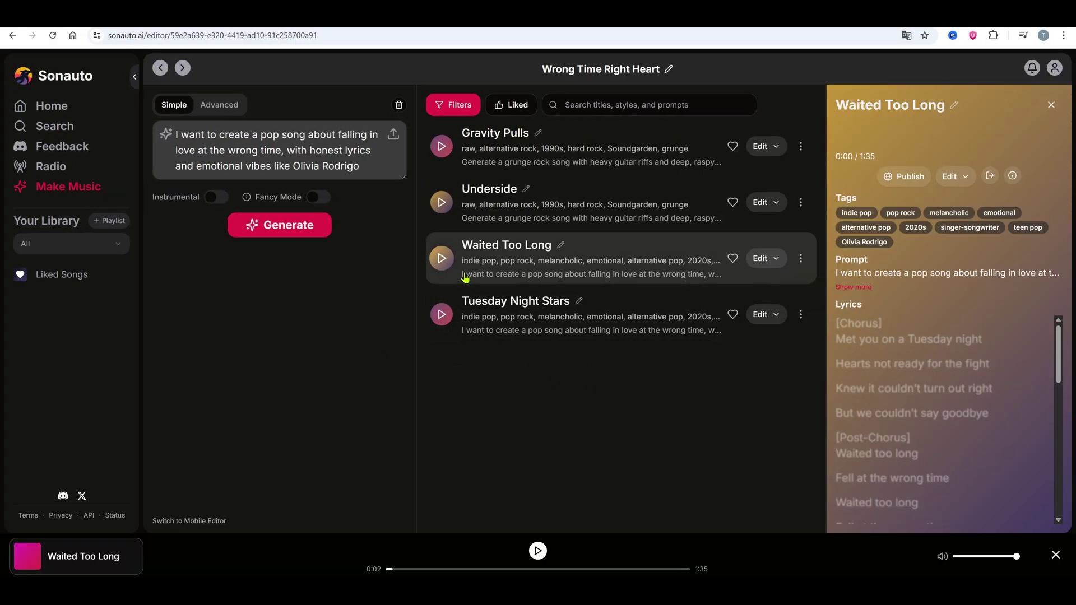
{"action": "left_click", "coordinate": [537, 550]}
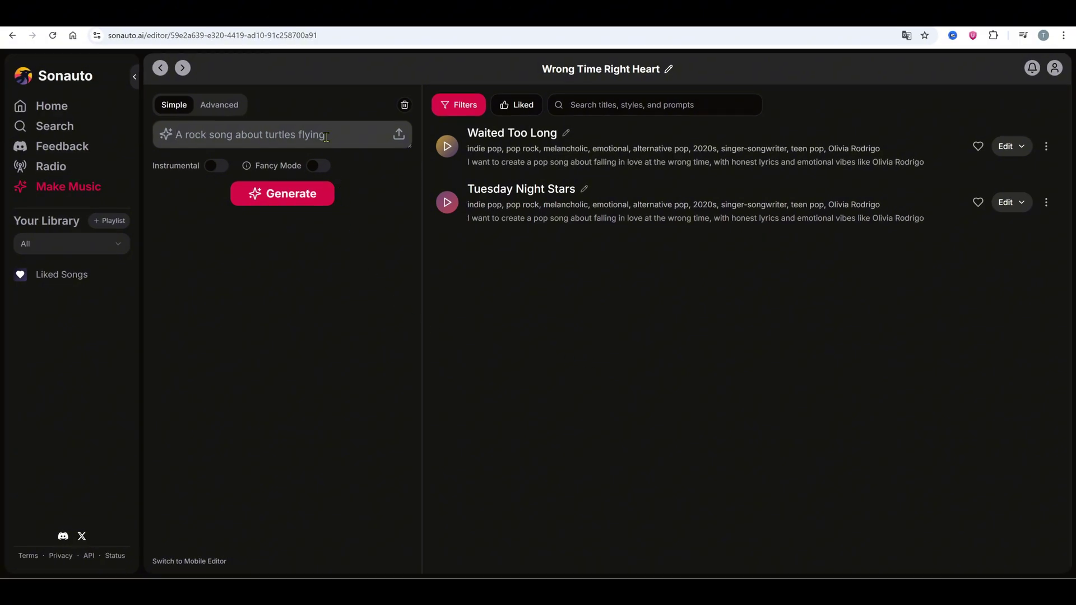
- Generate grunge rock songs with heavy riffs and raspy male vocals, then play and pause 'Gravity Pulls'
{"action": "type", "text": "Generate a grunge rock song with heavy guitar riffs and deep, raspy male vocals like early Chris Cornell"}
{"action": "left_click", "coordinate": [315, 222]}
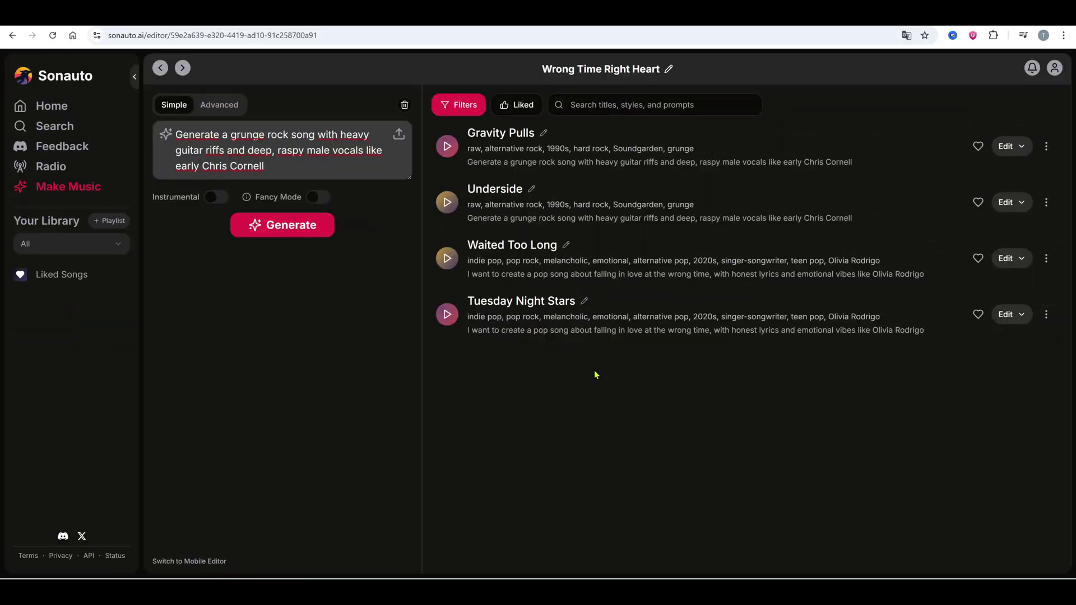
{"action": "left_click", "coordinate": [446, 146]}
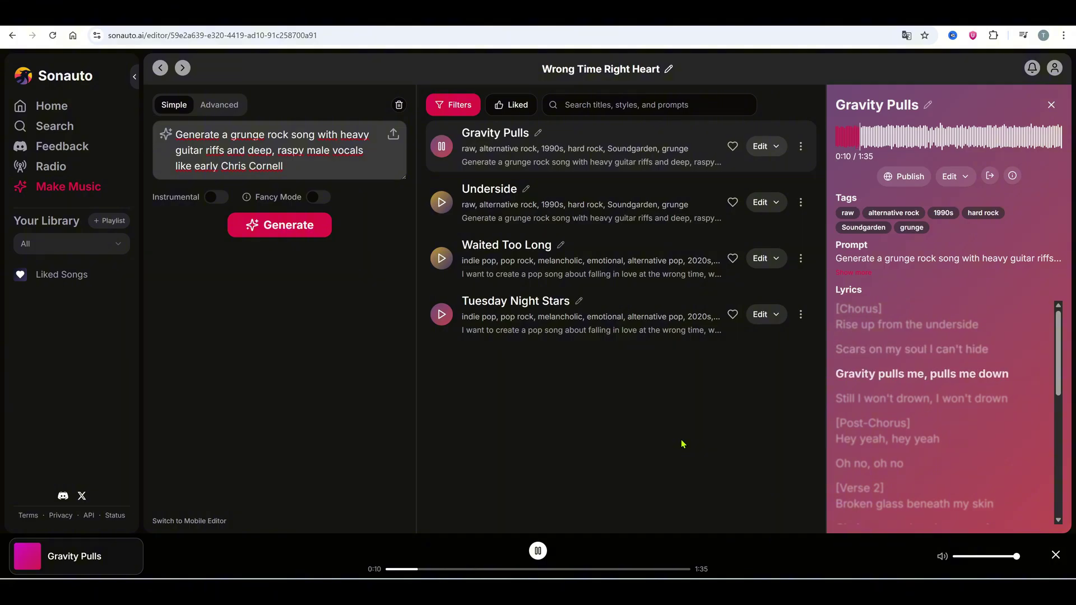
{"action": "left_click", "coordinate": [538, 552]}
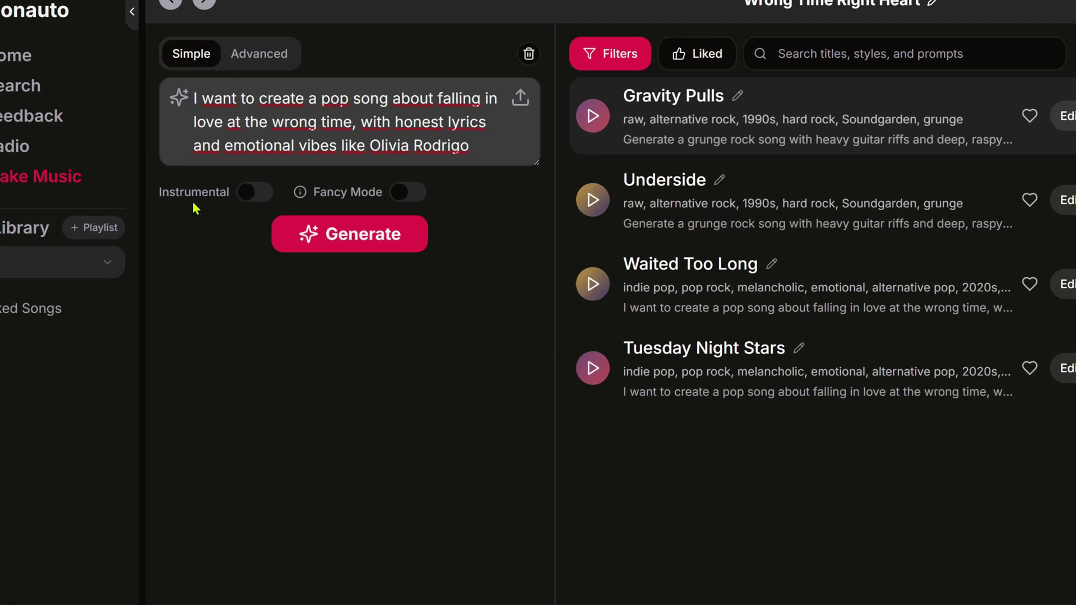
- Turn on Fancy Mode with Instrumental left off and switch to the Advanced settings
{"action": "left_click", "coordinate": [252, 195]}
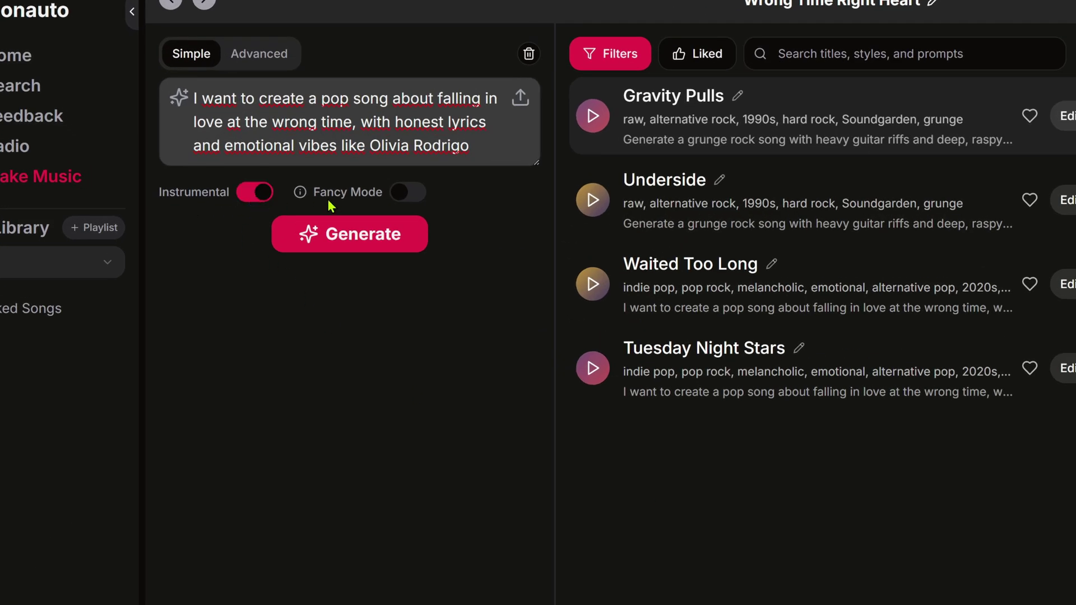
{"action": "left_click", "coordinate": [412, 197]}
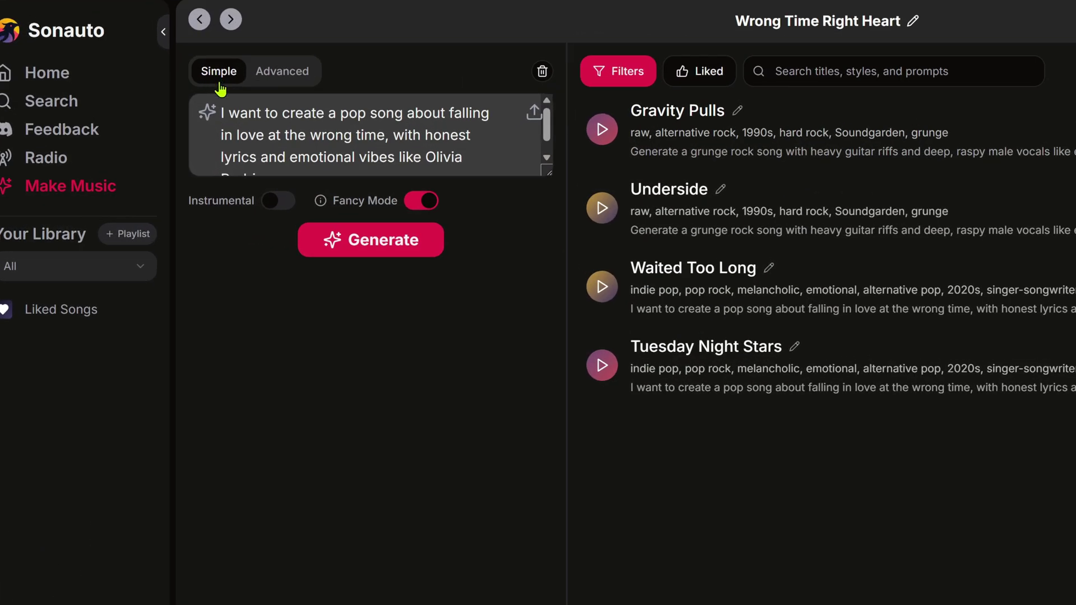
{"action": "left_click", "coordinate": [296, 83]}
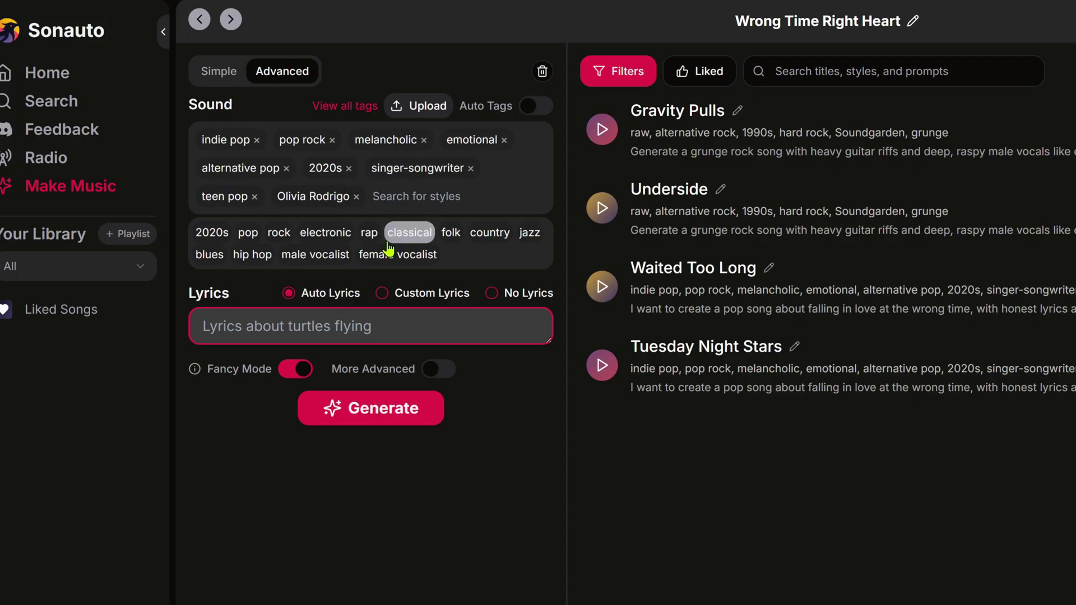
- Add the pop style tag, paste custom lyrics, generate songs, and play 'Lost in the Moment'
{"action": "left_click", "coordinate": [248, 232]}
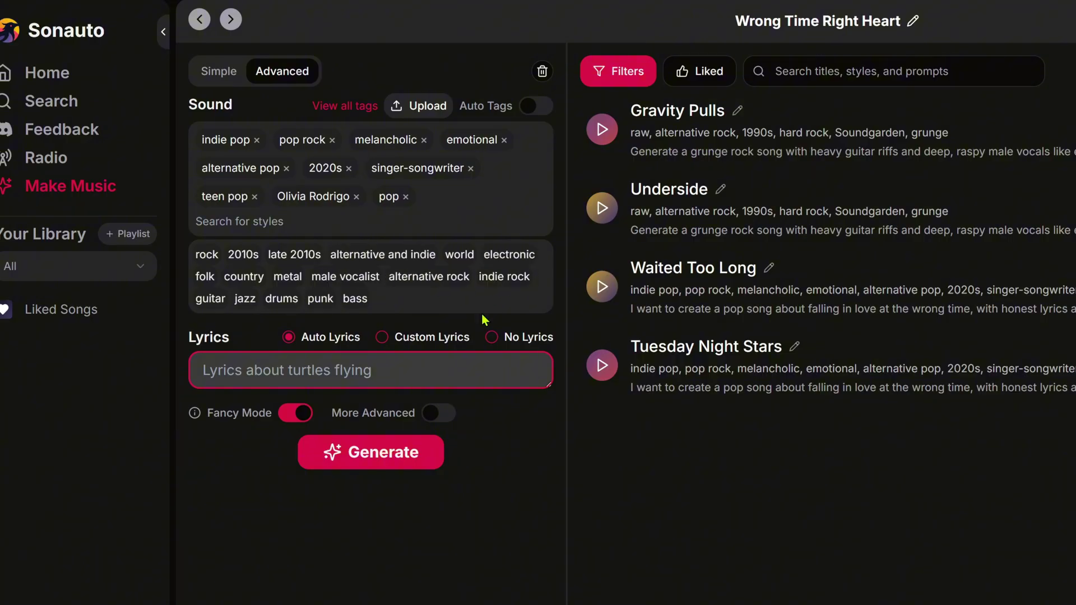
{"action": "left_click", "coordinate": [381, 339]}
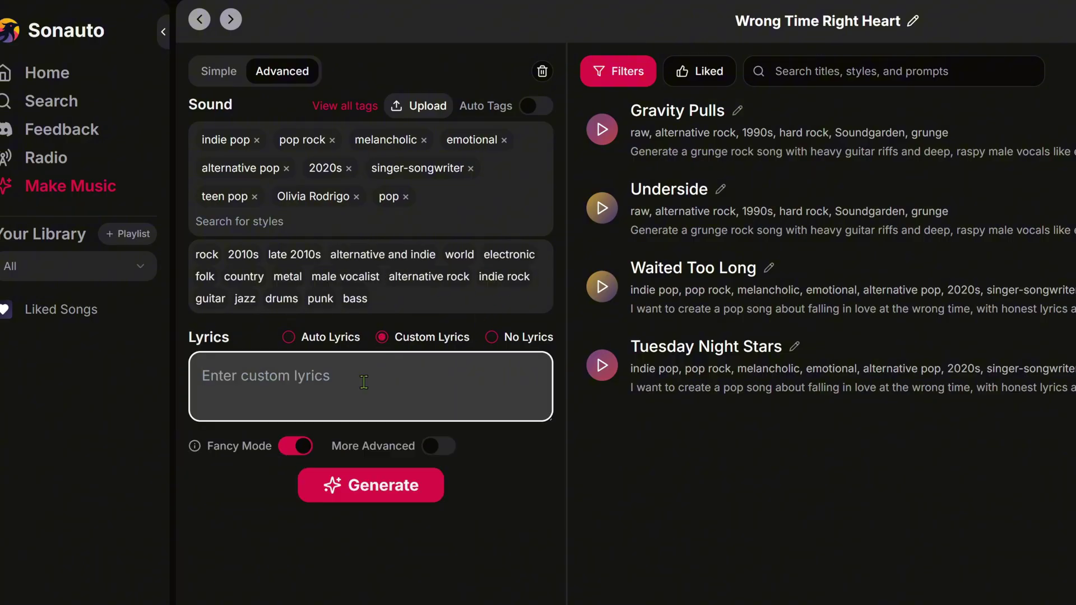
{"action": "key", "text": "ctrl+v"}
{"action": "scroll", "coordinate": [304, 539], "scroll_direction": "down", "scroll_amount": 5}
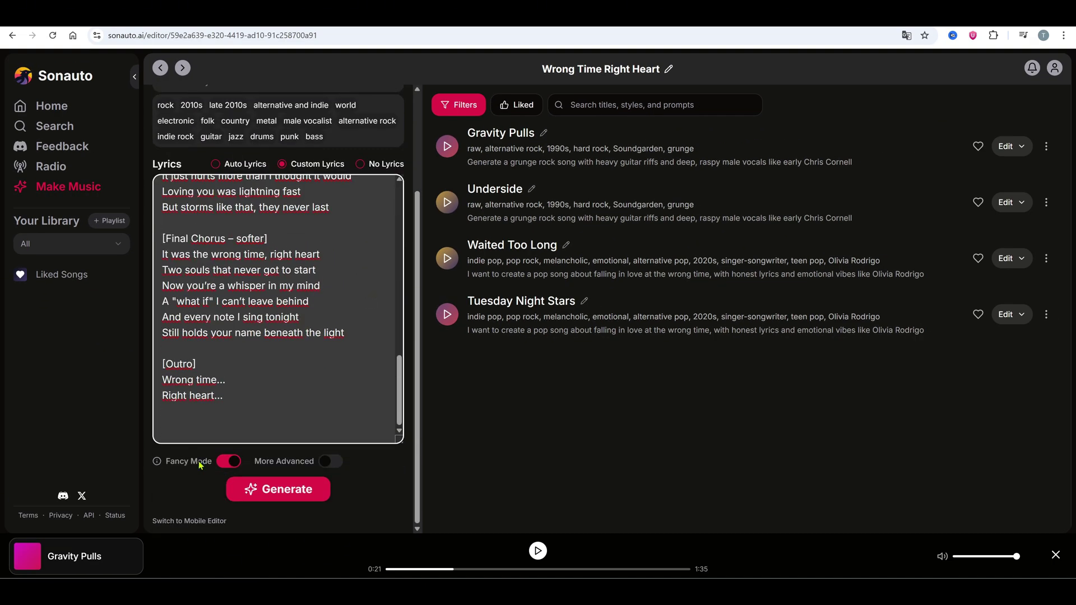
{"action": "left_click", "coordinate": [283, 491]}
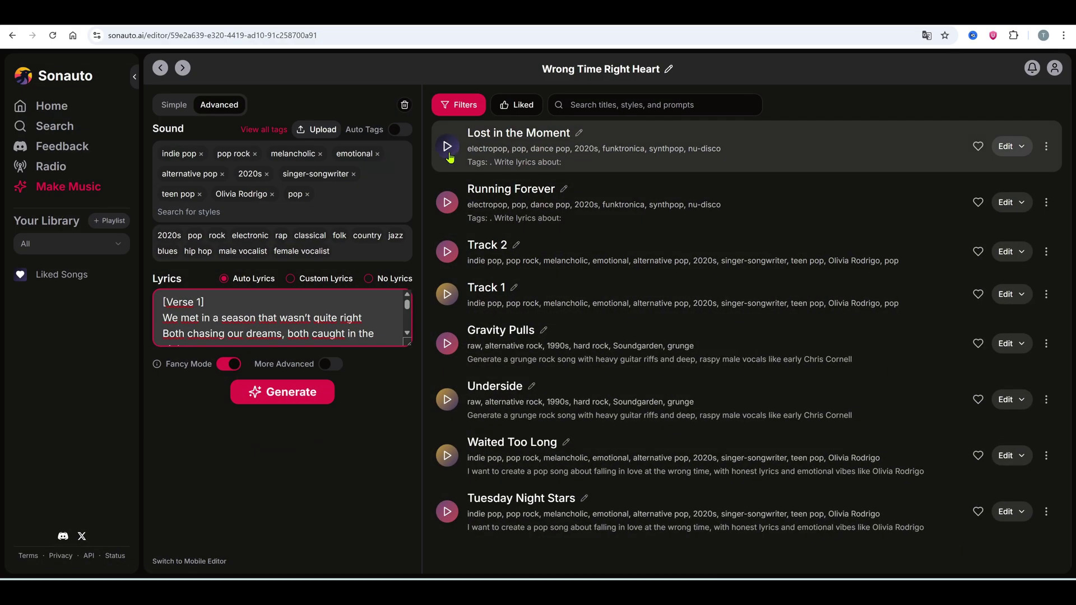
{"action": "left_click", "coordinate": [448, 147]}
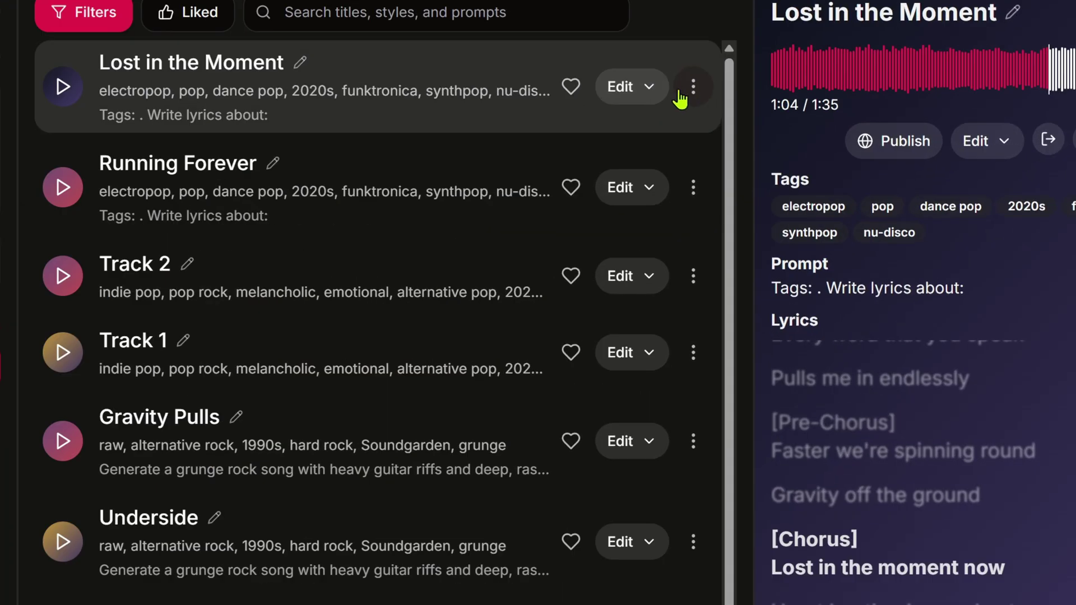
- Bring up the Download options in the three-dots menu of 'Lost in the Moment'
{"action": "left_click", "coordinate": [693, 86]}
{"action": "mouse_move", "coordinate": [706, 132]}
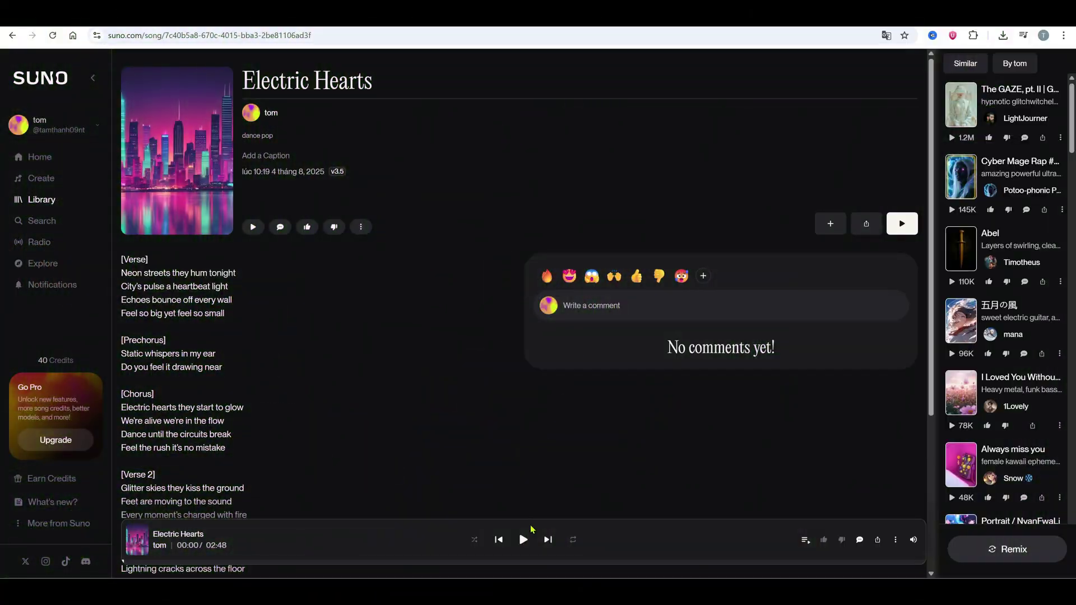
- Play 'Electric Hearts' on Suno and scroll down and back up through its lyrics
{"action": "left_click", "coordinate": [524, 539]}
{"action": "scroll", "coordinate": [532, 440], "scroll_direction": "down", "scroll_amount": 4}
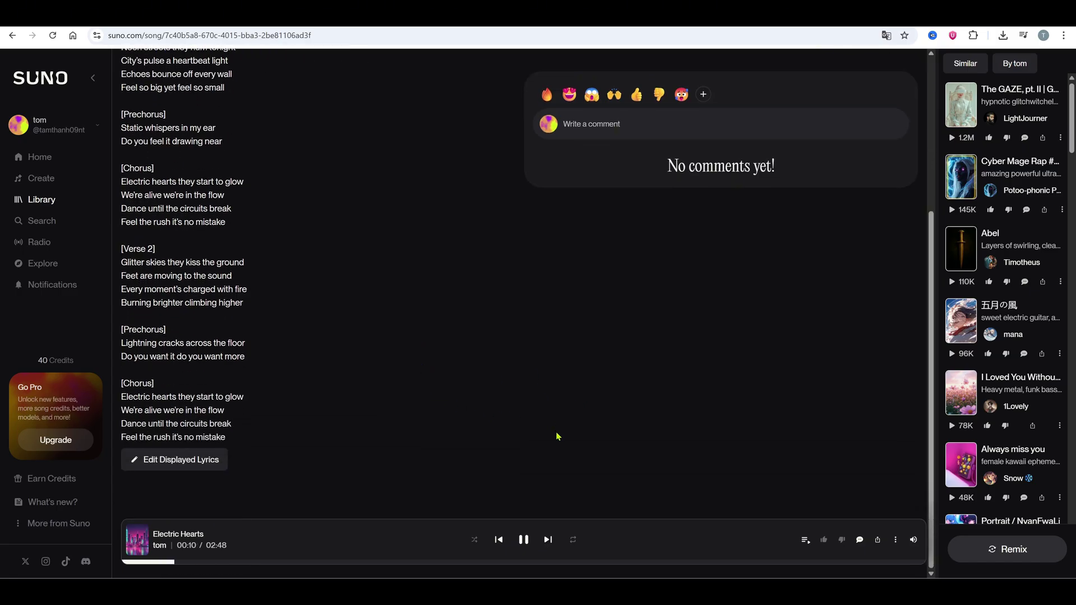
{"action": "scroll", "coordinate": [558, 436], "scroll_direction": "up", "scroll_amount": 4}
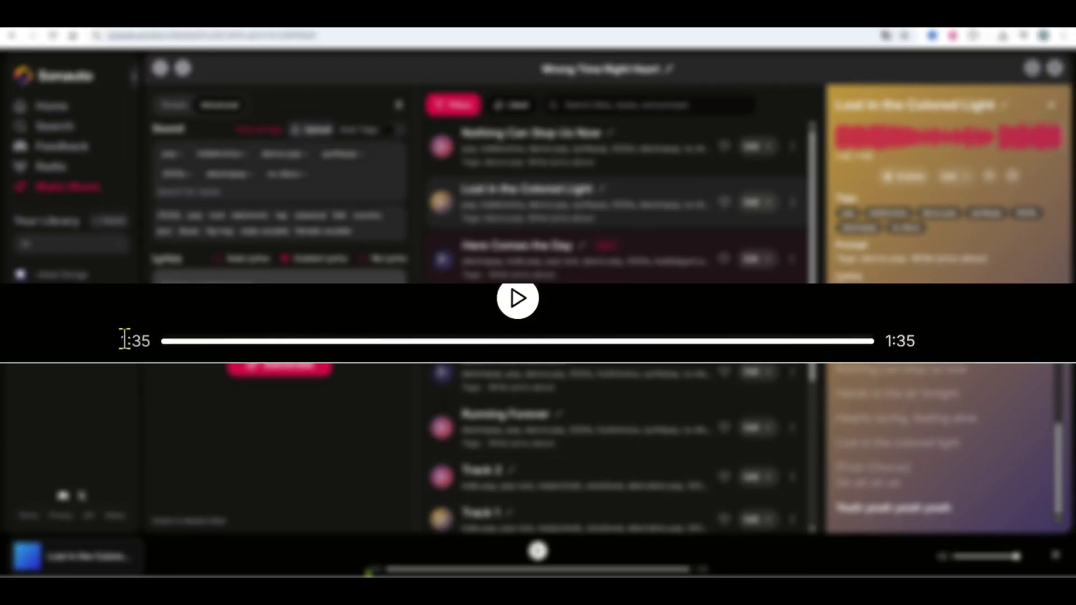
- Set up extending 'Lost in the Colored Light' with new lyrics added at the start
{"action": "left_click_drag", "start_coordinate": [118, 341], "coordinate": [150, 341]}
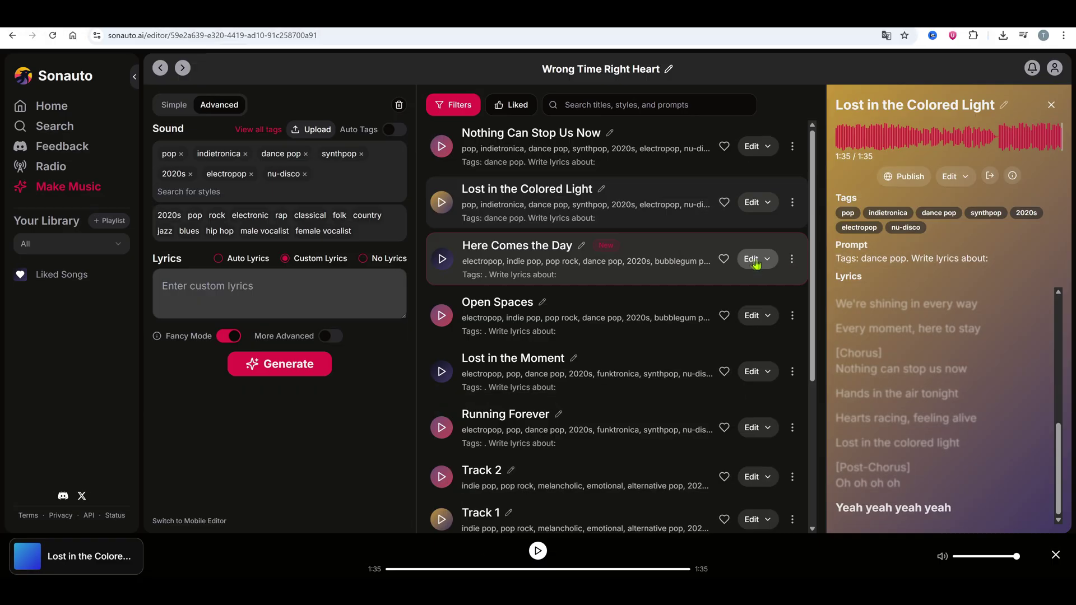
{"action": "left_click", "coordinate": [754, 259]}
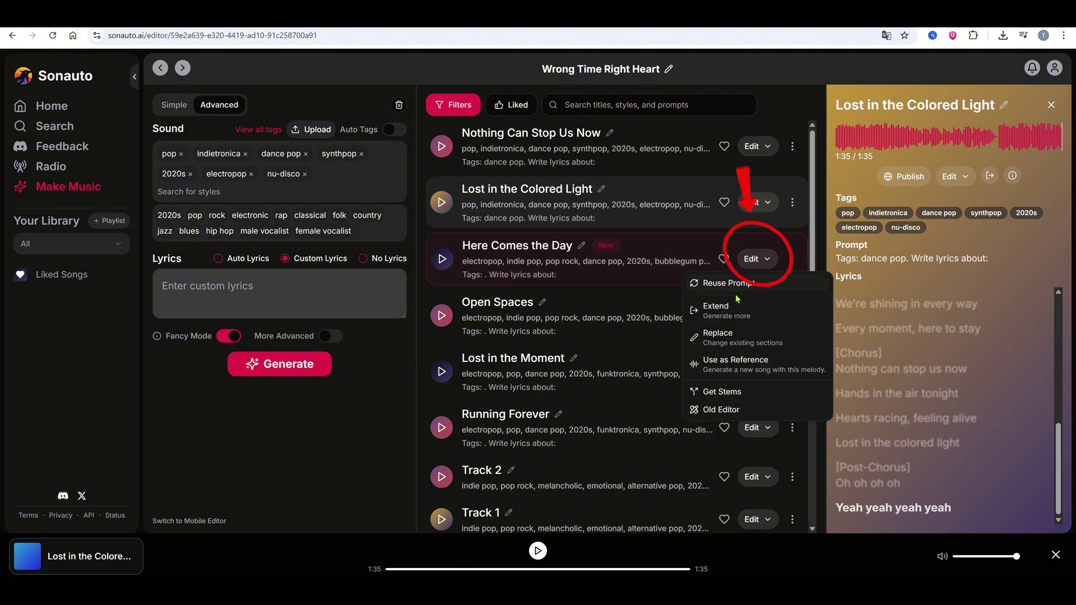
{"action": "left_click", "coordinate": [721, 309]}
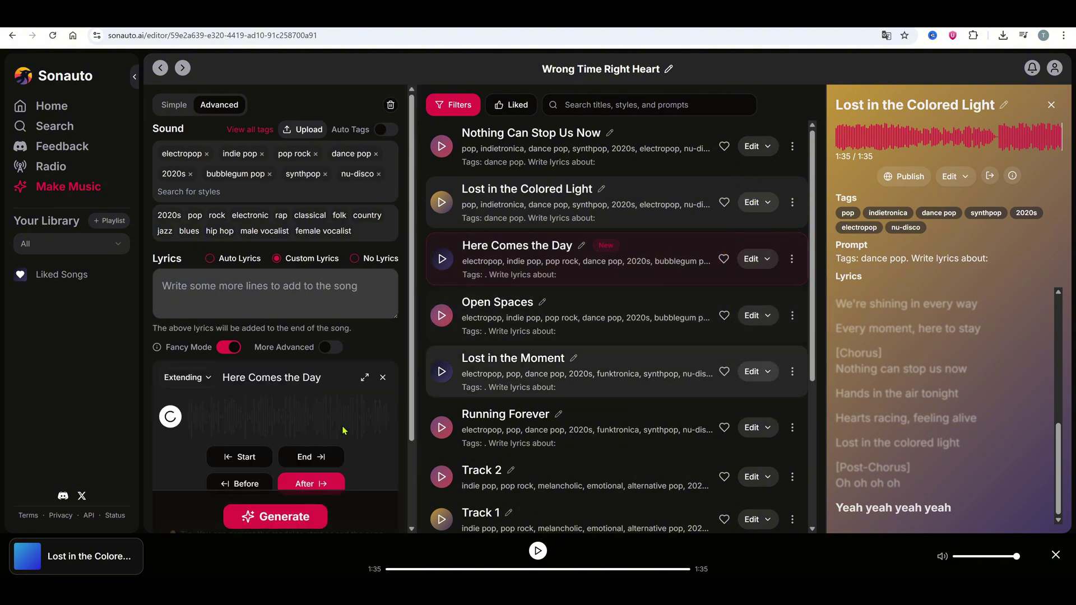
{"action": "scroll", "coordinate": [283, 385], "scroll_direction": "down", "scroll_amount": 2}
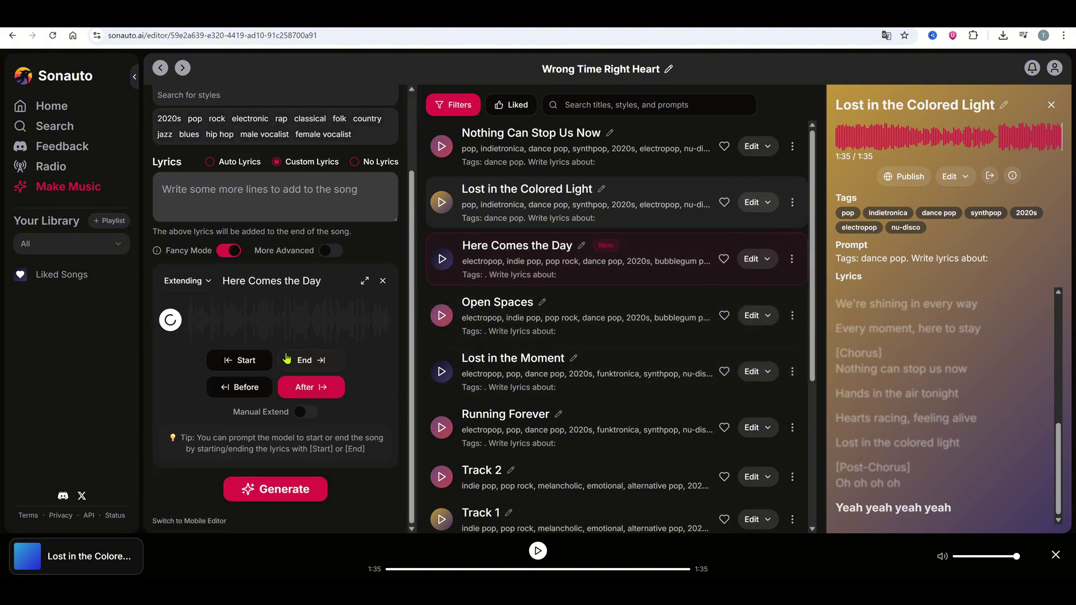
{"action": "left_click", "coordinate": [239, 364]}
{"action": "left_click", "coordinate": [308, 367]}
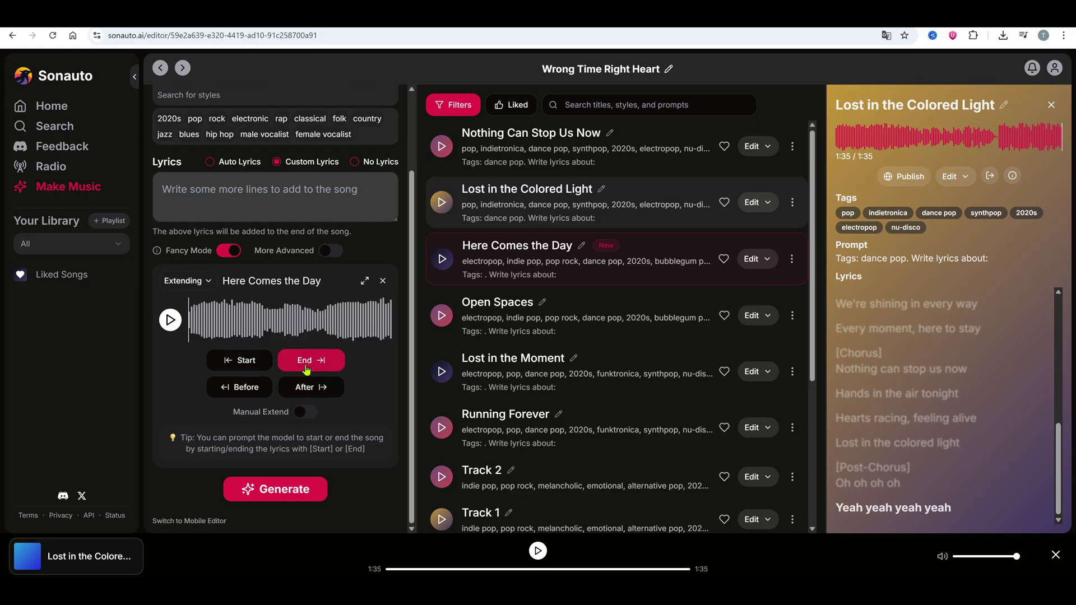
{"action": "left_click", "coordinate": [261, 390]}
{"action": "left_click", "coordinate": [328, 394]}
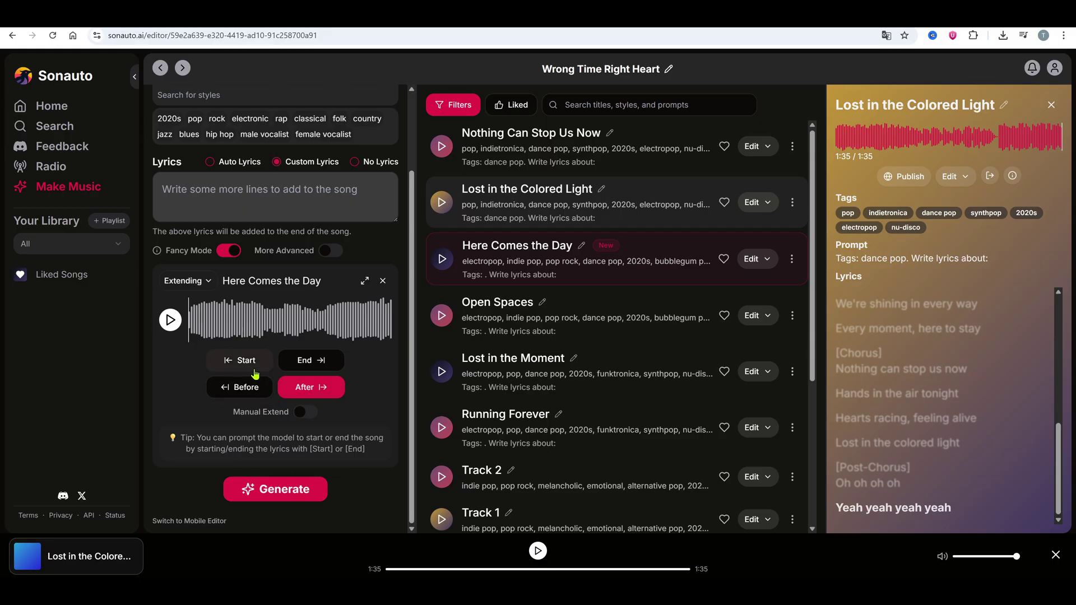
{"action": "left_click", "coordinate": [239, 361]}
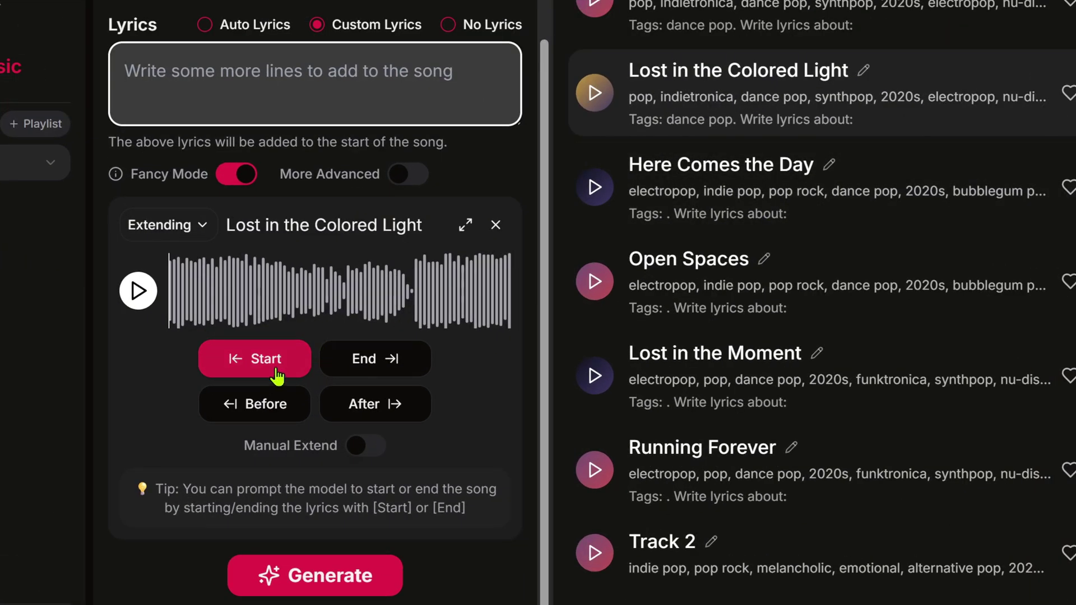
{"action": "left_click", "coordinate": [281, 366]}
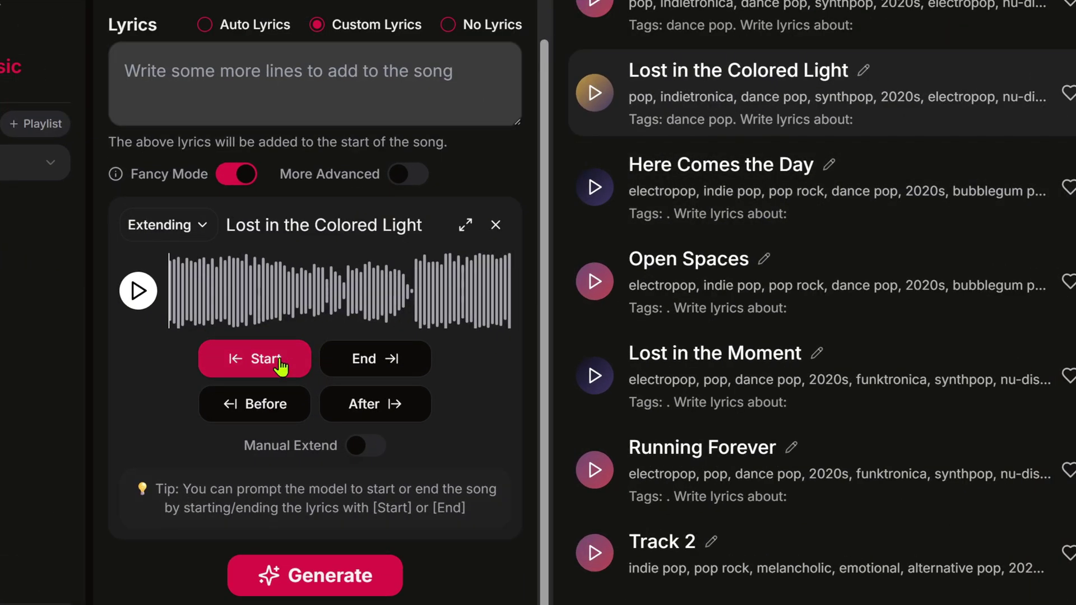
- Paste the chorus lyrics, generate the extended versions, and show Extended 1's details
{"action": "left_click", "coordinate": [281, 76]}
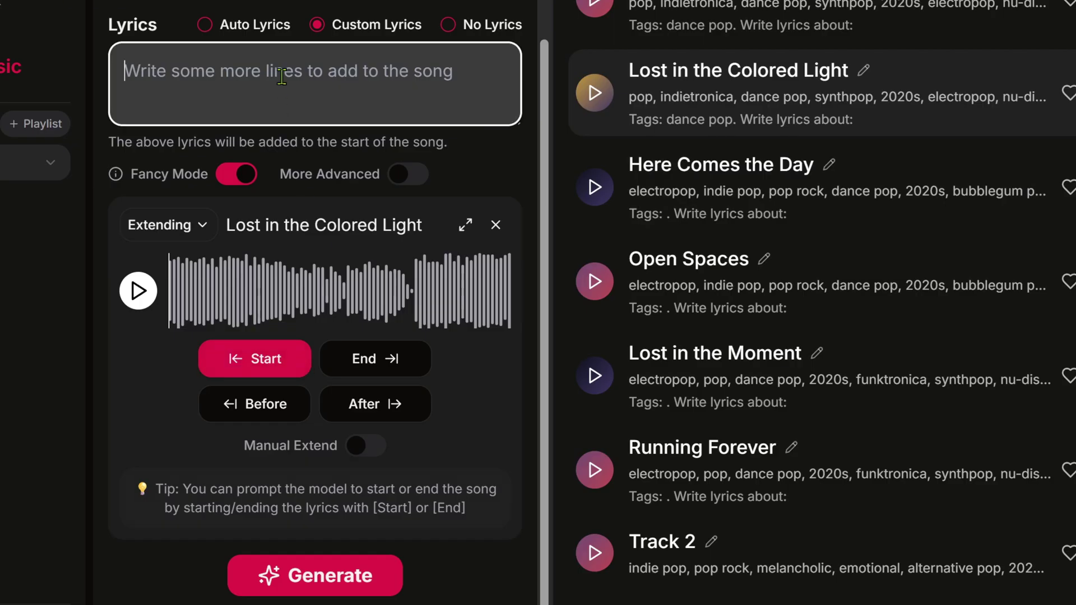
{"action": "type", "text": "[Chorus] Nothing can stop us now  Hands in the air tonight  Hearts racing, feeling alive  Lost in the colored light  [Post-Chorus] Oh oh oh oh  Yeah yeah yeah yeah"}
{"action": "scroll", "coordinate": [377, 356], "scroll_direction": "down", "scroll_amount": 5}
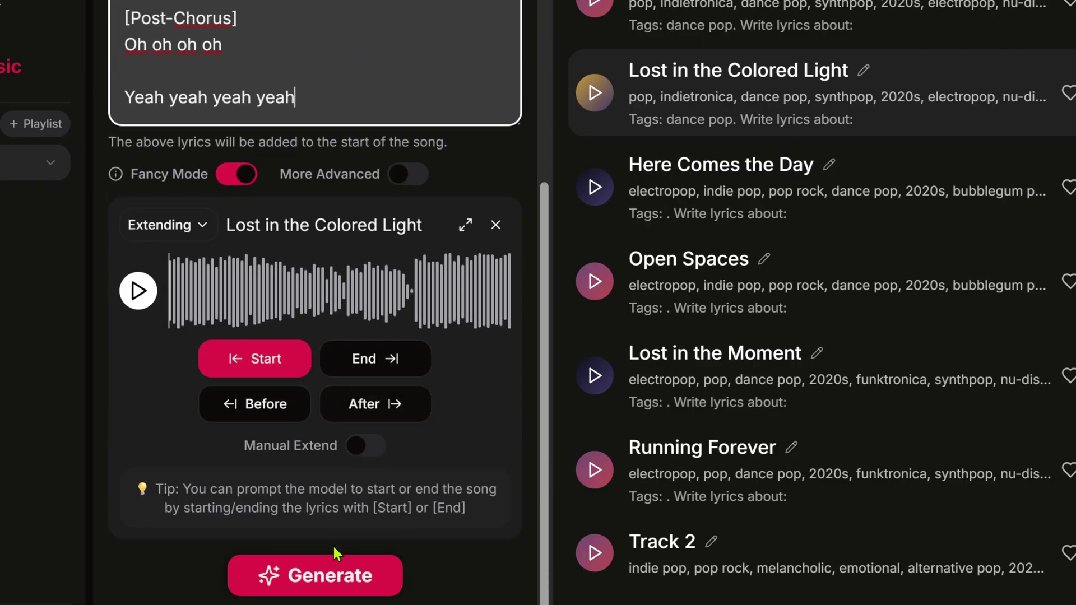
{"action": "left_click", "coordinate": [330, 577]}
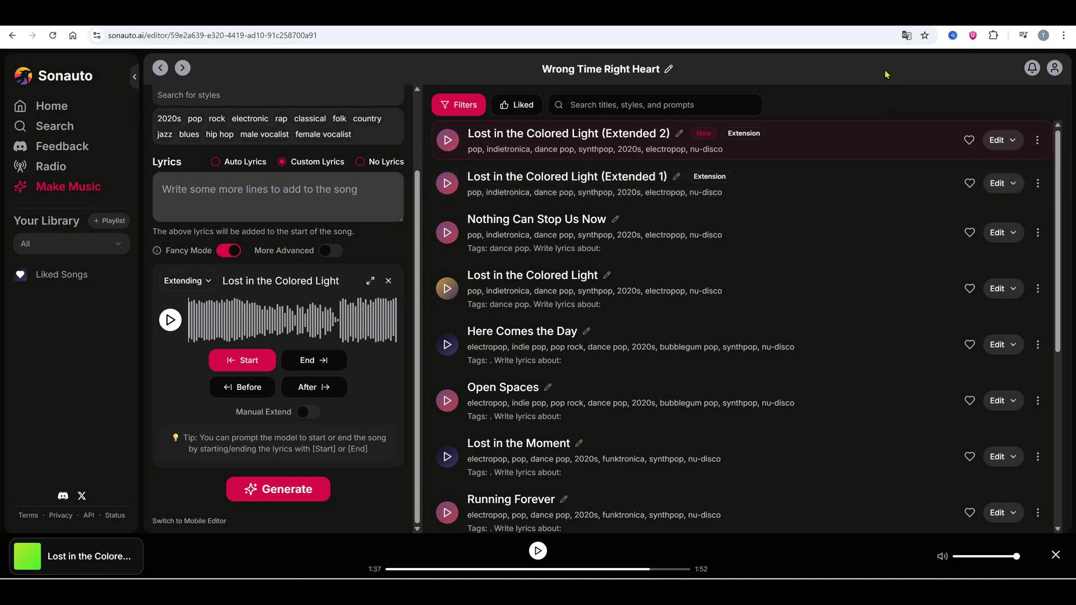
{"action": "left_click", "coordinate": [622, 178]}
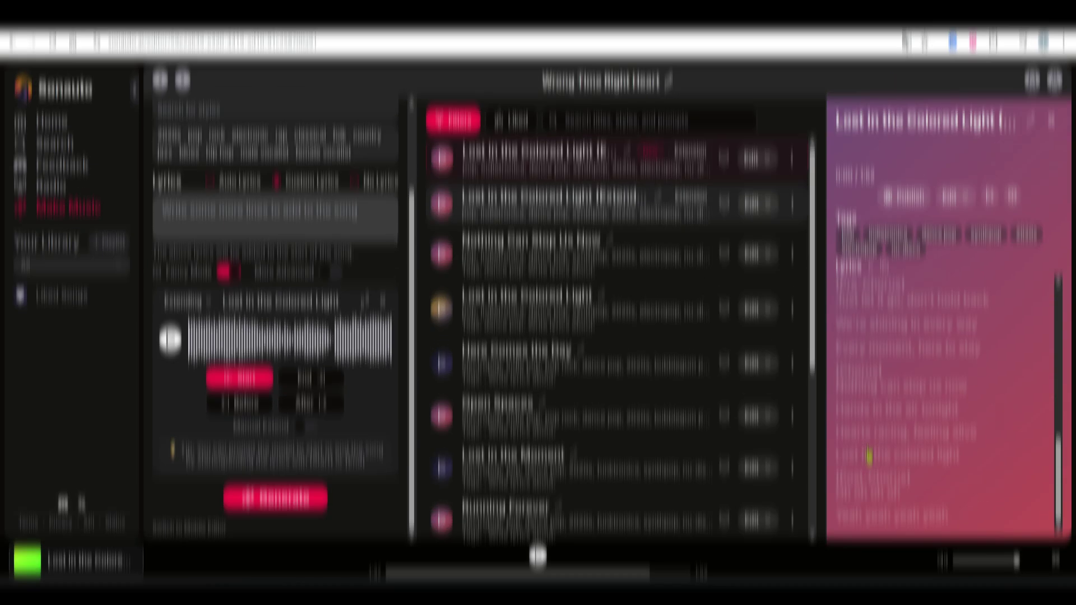
{"action": "left_click", "coordinate": [792, 159]}
- Download 'Lost in the Colored Light (Extended 2)' as MP3 and keep Referencing mode for Electric Hearts
{"action": "mouse_move", "coordinate": [768, 185]}
{"action": "left_click", "coordinate": [855, 235]}
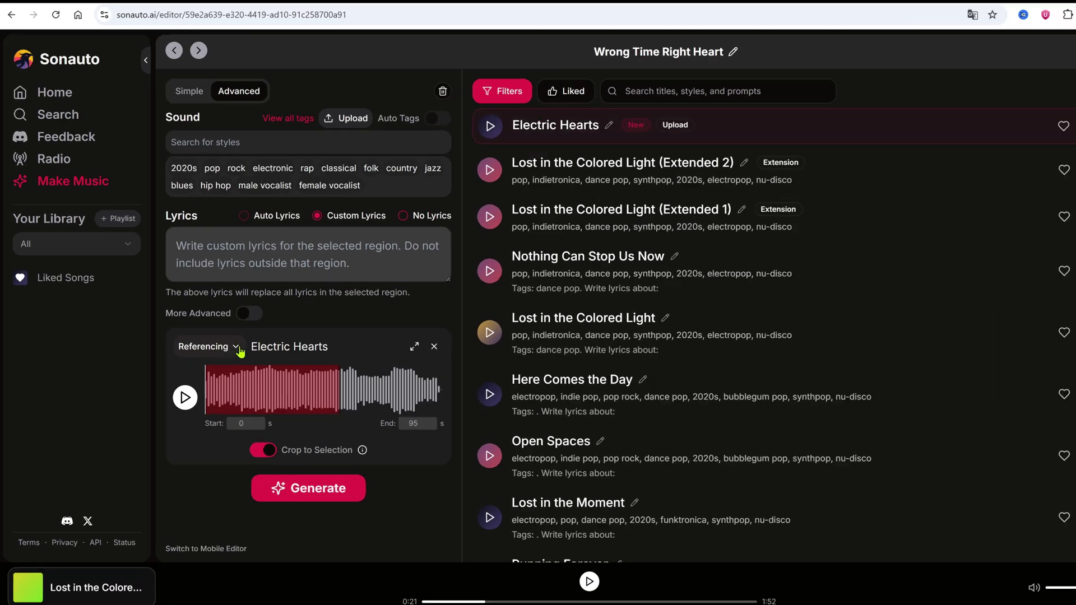
{"action": "left_click", "coordinate": [223, 339]}
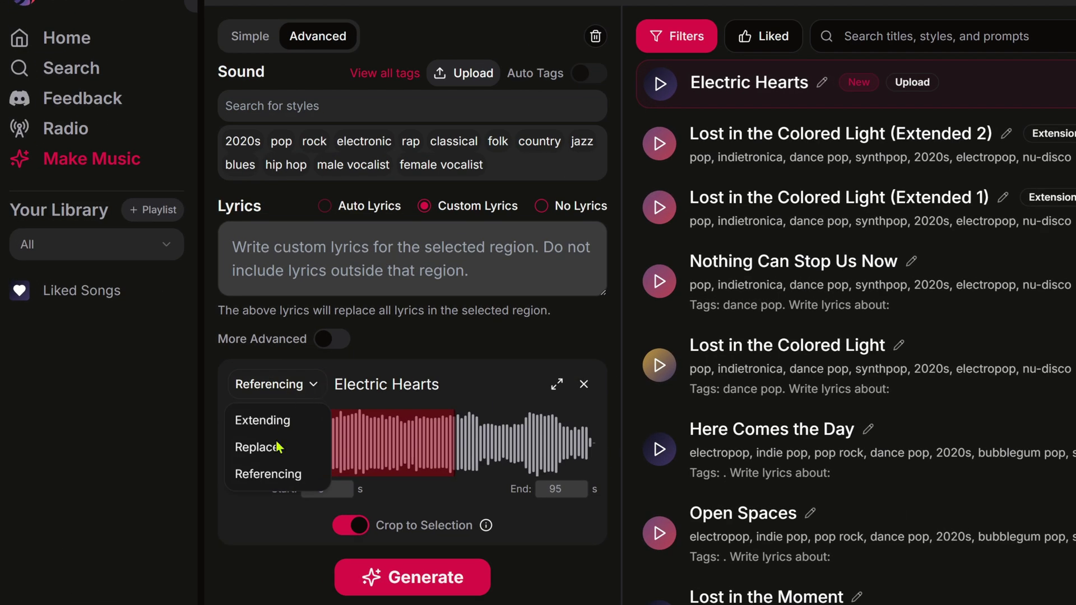
{"action": "left_click", "coordinate": [291, 475]}
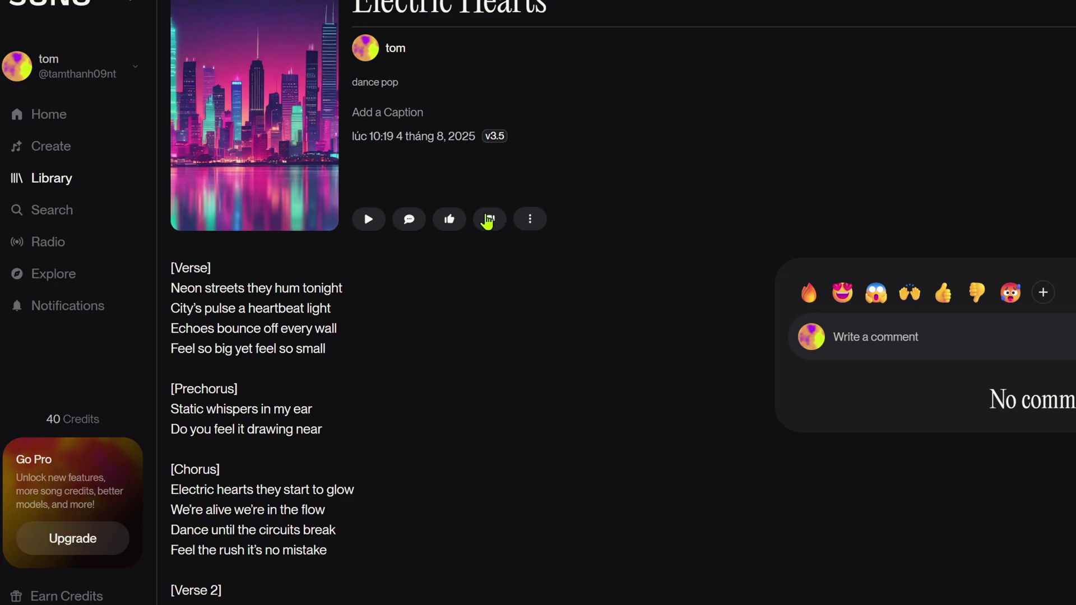
{"action": "scroll", "coordinate": [322, 356], "scroll_direction": "up", "scroll_amount": 4}
- Download Suno's 'Electric Hearts' as MP3 audio, then select and deselect its opening lyrics
{"action": "left_click", "coordinate": [529, 219]}
{"action": "mouse_move", "coordinate": [690, 353]}
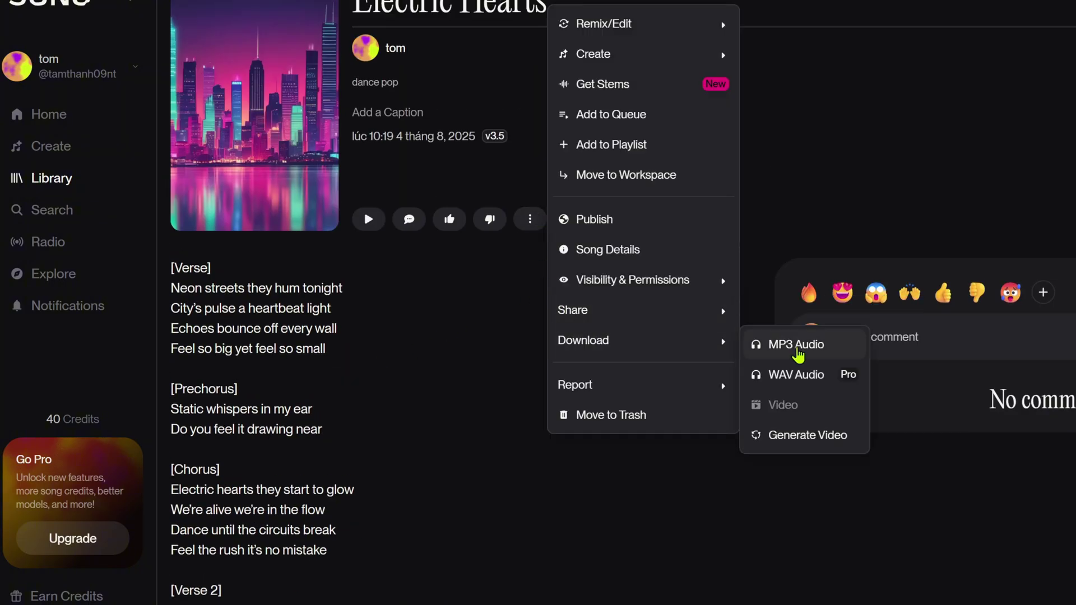
{"action": "left_click", "coordinate": [799, 345]}
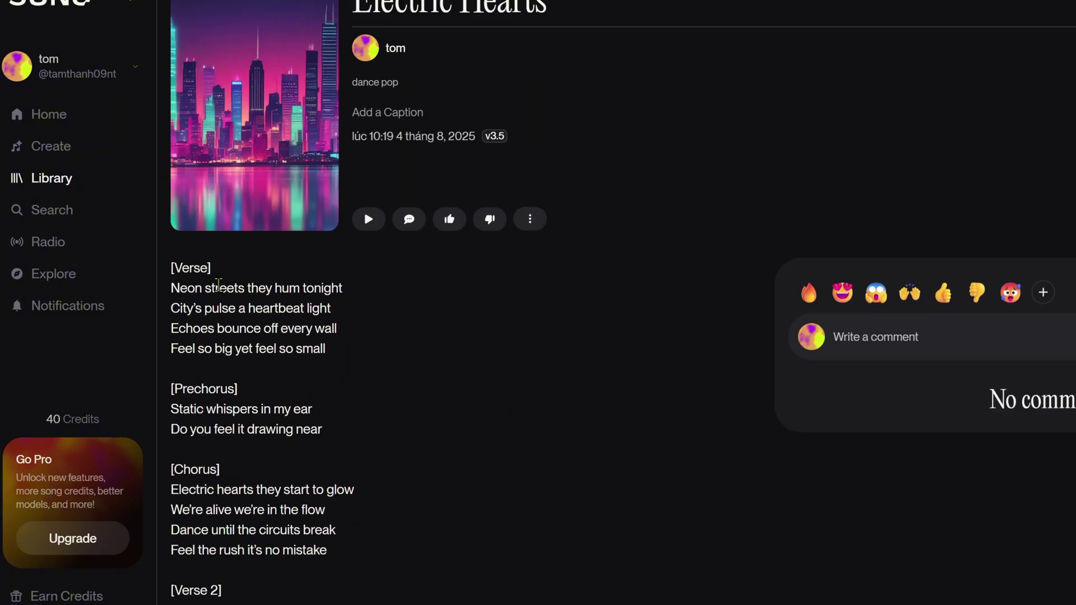
{"action": "left_click_drag", "start_coordinate": [161, 272], "coordinate": [331, 432]}
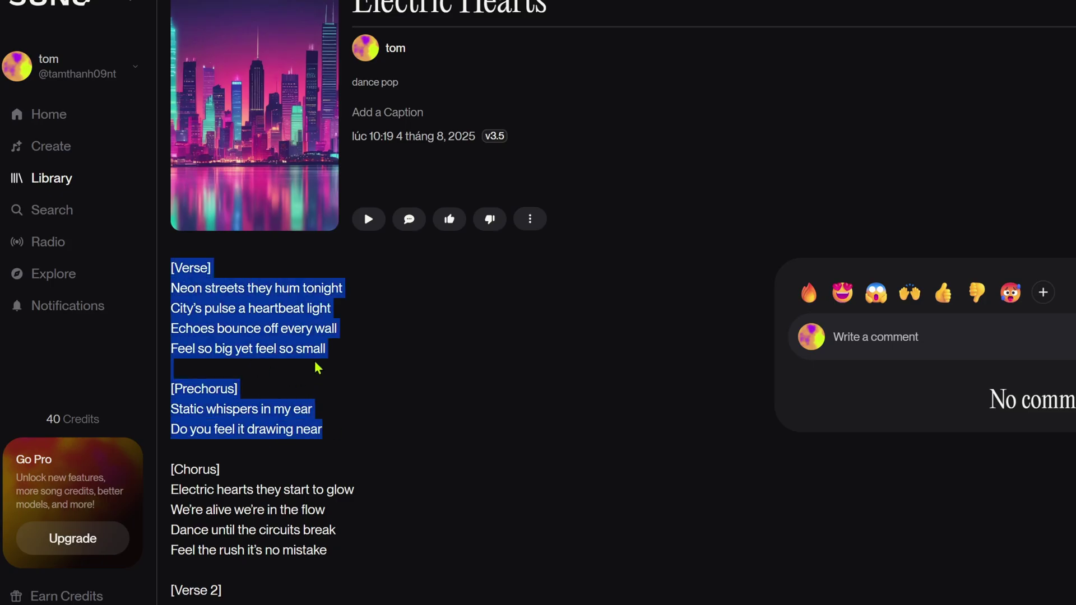
{"action": "left_click", "coordinate": [299, 375]}
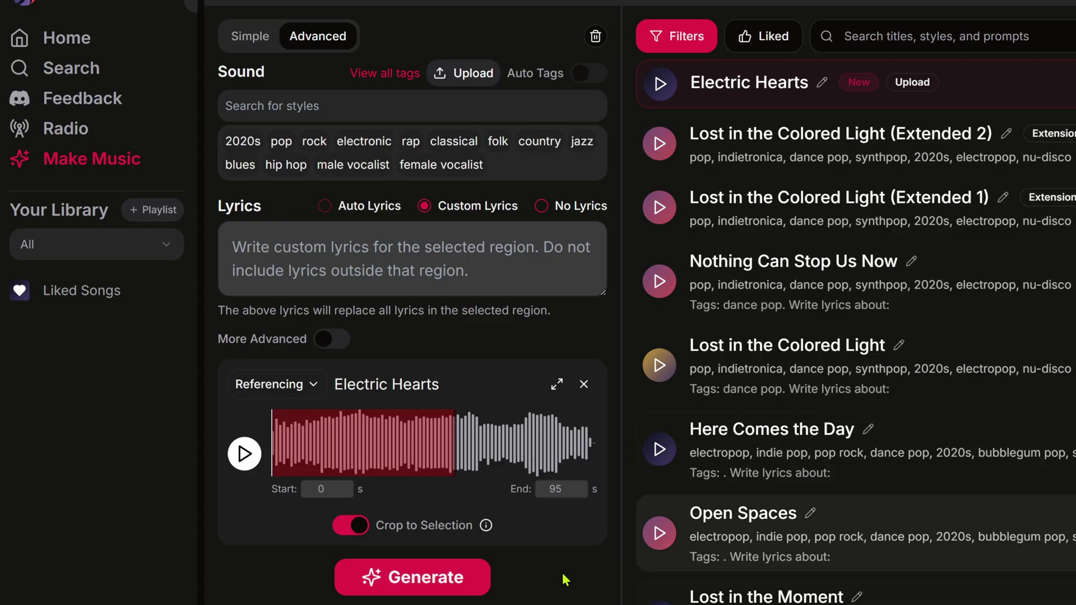
- Trim the Electric Hearts reference region to 0–25.6 s, generate the parody, and disable Crop to Selection
{"action": "left_click_drag", "start_coordinate": [453, 444], "coordinate": [367, 444]}
{"action": "left_click", "coordinate": [308, 387]}
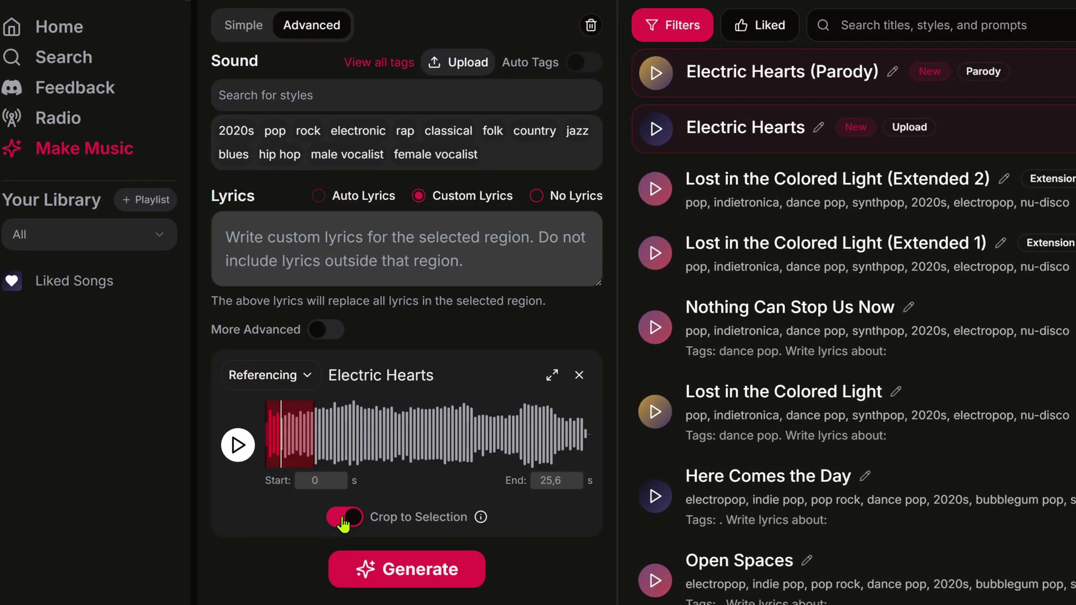
{"action": "left_click", "coordinate": [344, 518]}
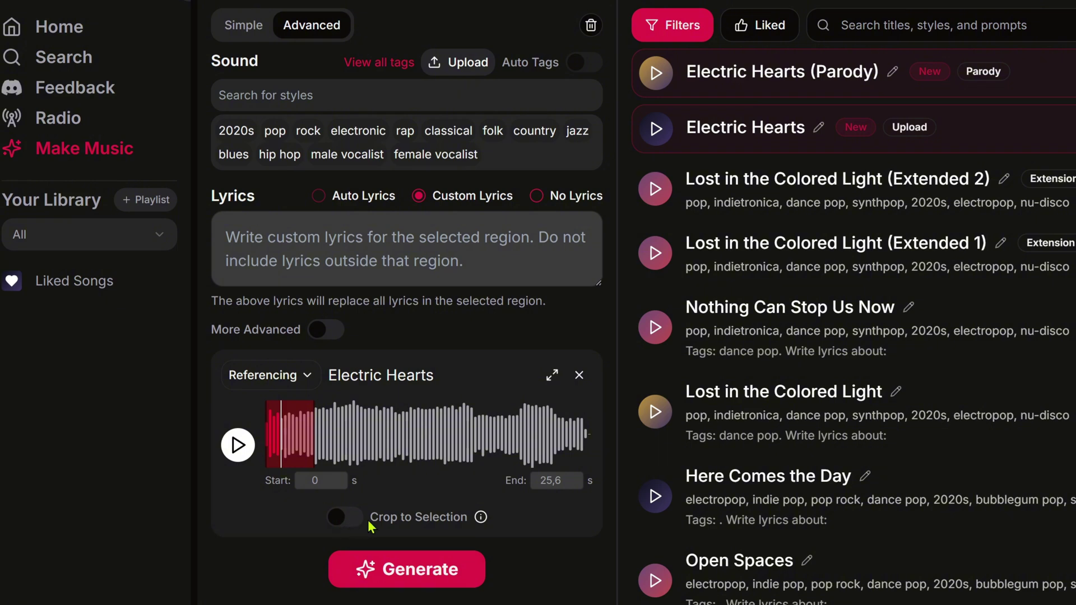
{"action": "left_click", "coordinate": [357, 248]}
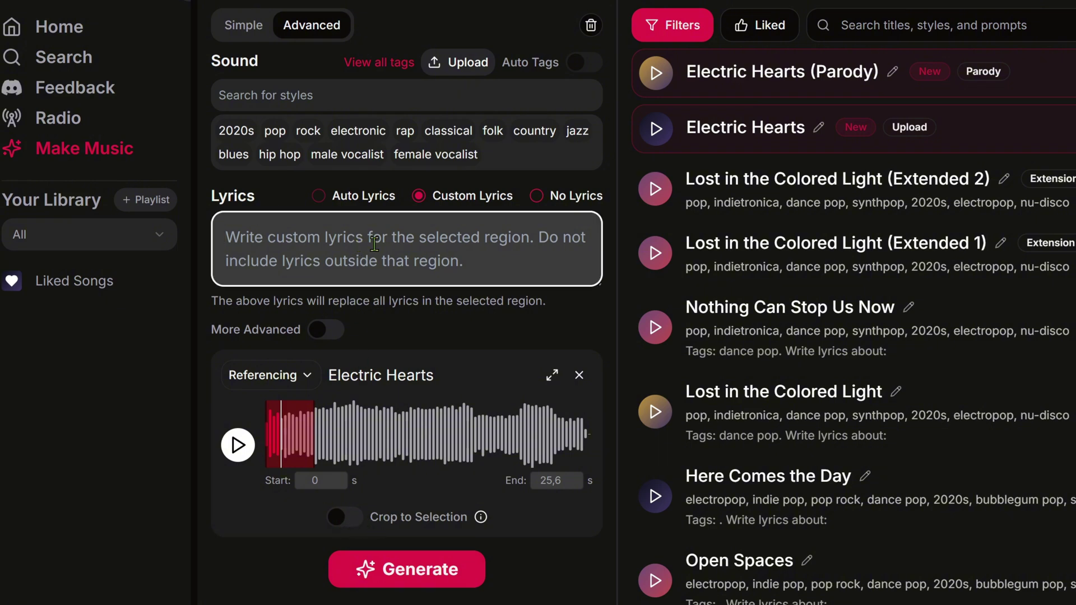